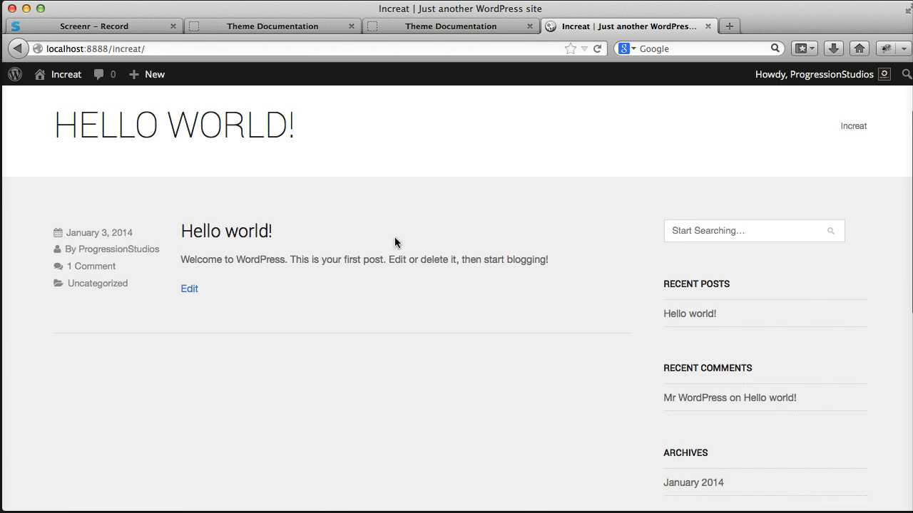
From the site's admin import tools, install the WordPress importer, activate the plugin and run it.
scroll(414, 263, up, 10)
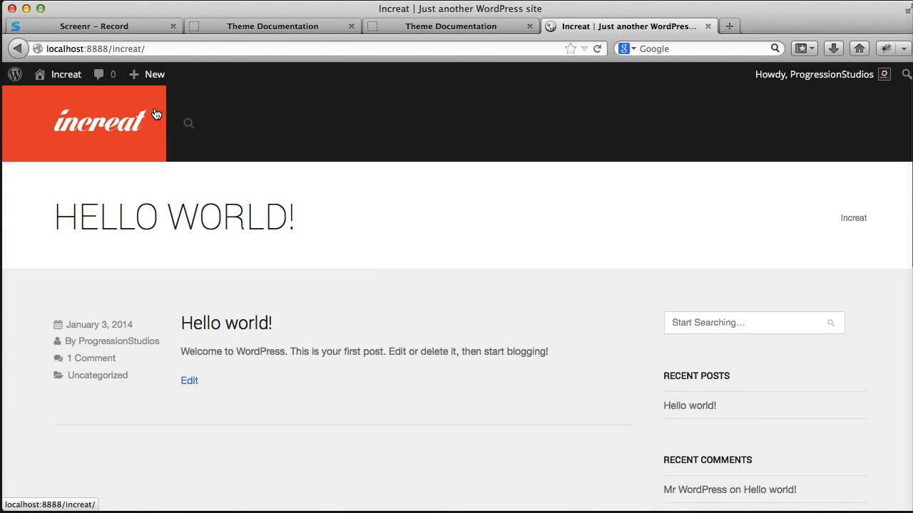
click(44, 75)
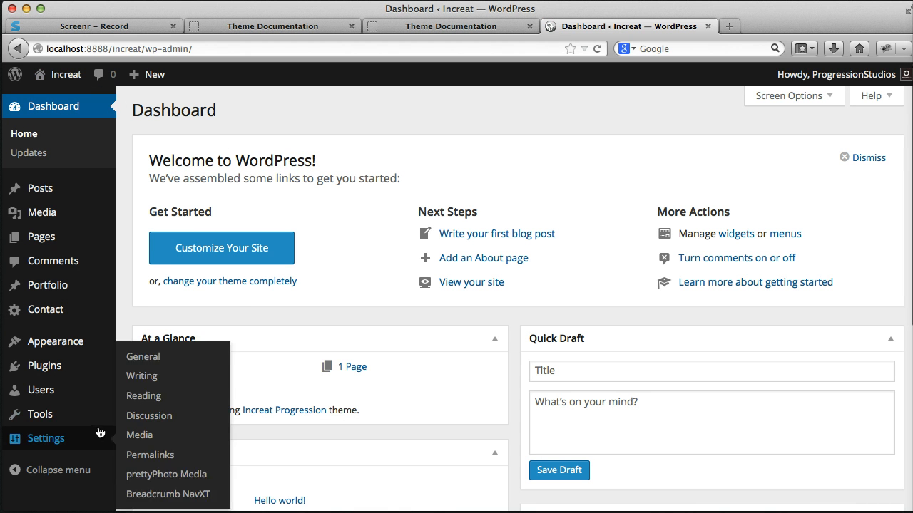
mouse_move(93, 418)
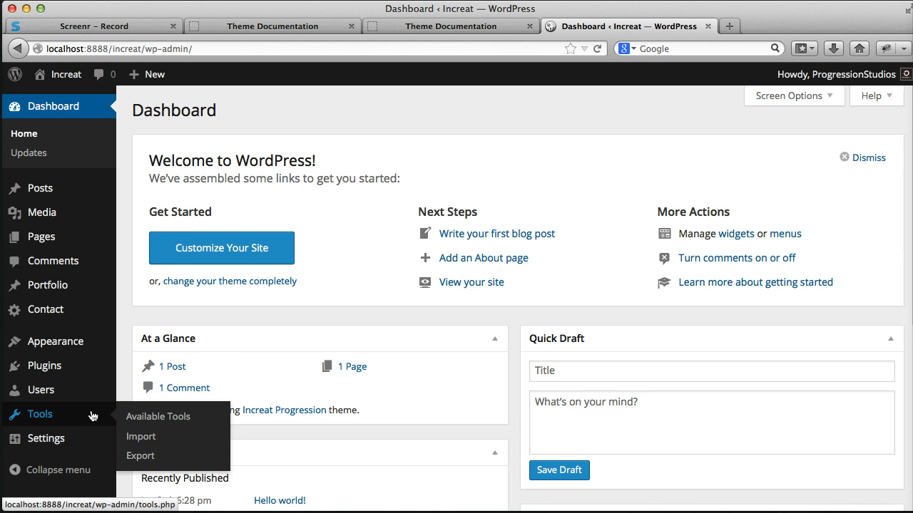
click(142, 438)
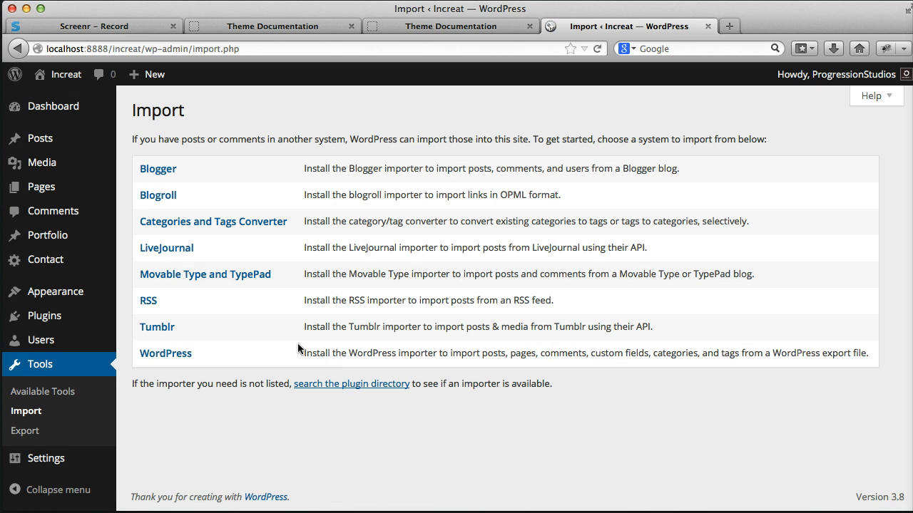
click(178, 357)
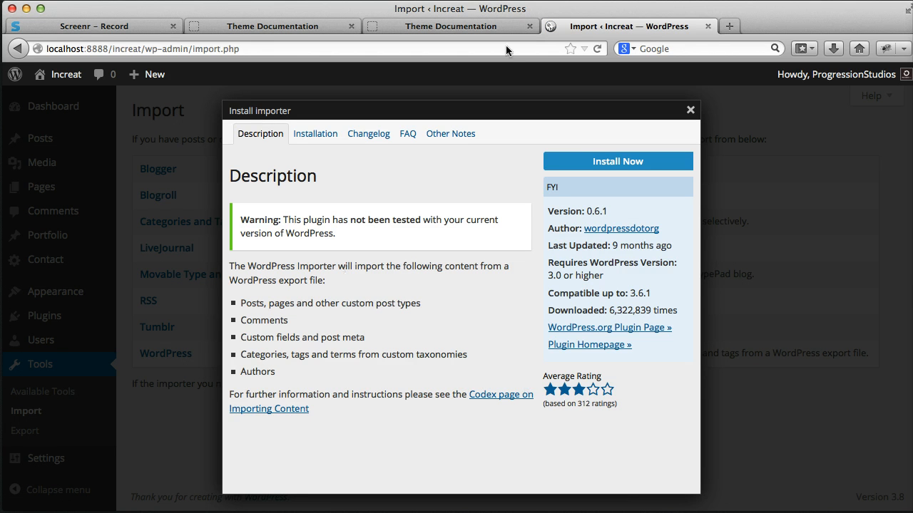
click(595, 164)
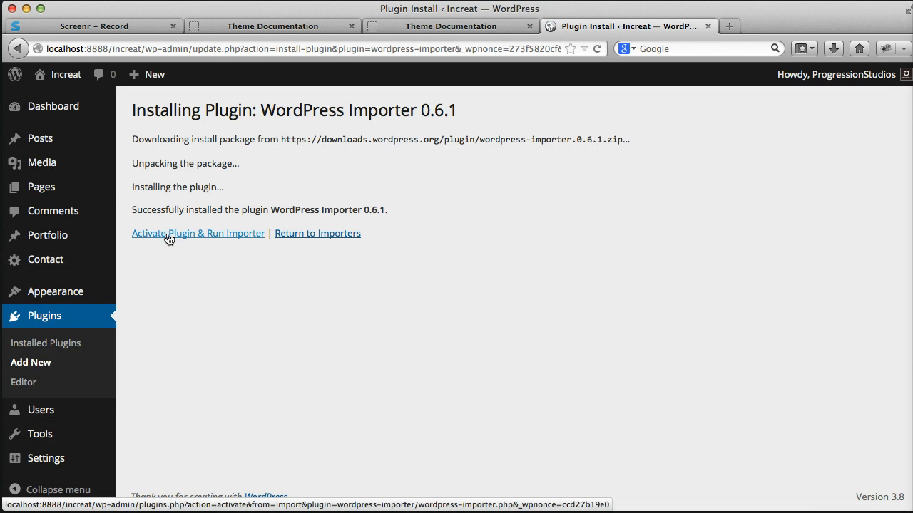
click(183, 235)
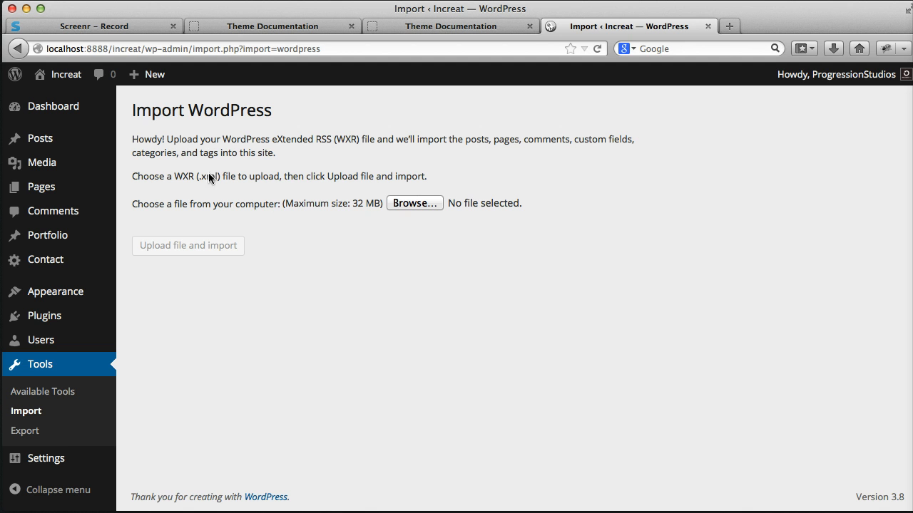
Upload mywebsite.wordpress.2013-12-27.xml from the Live Preview XML folder inside Additional Files as the import file.
click(413, 204)
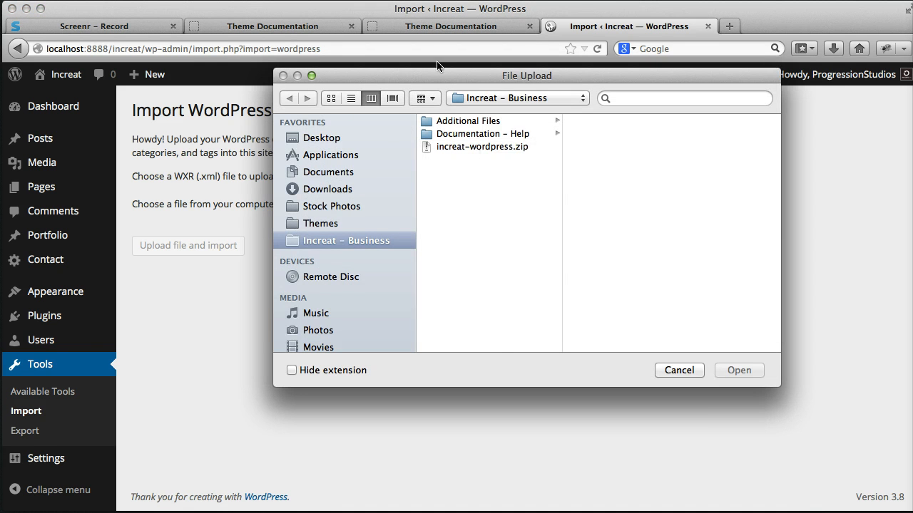
drag(437, 74, 453, 113)
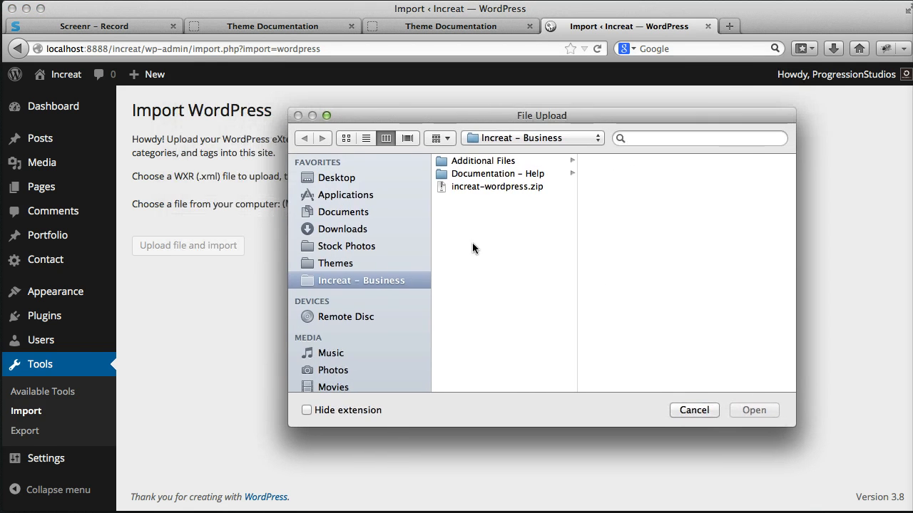
click(505, 162)
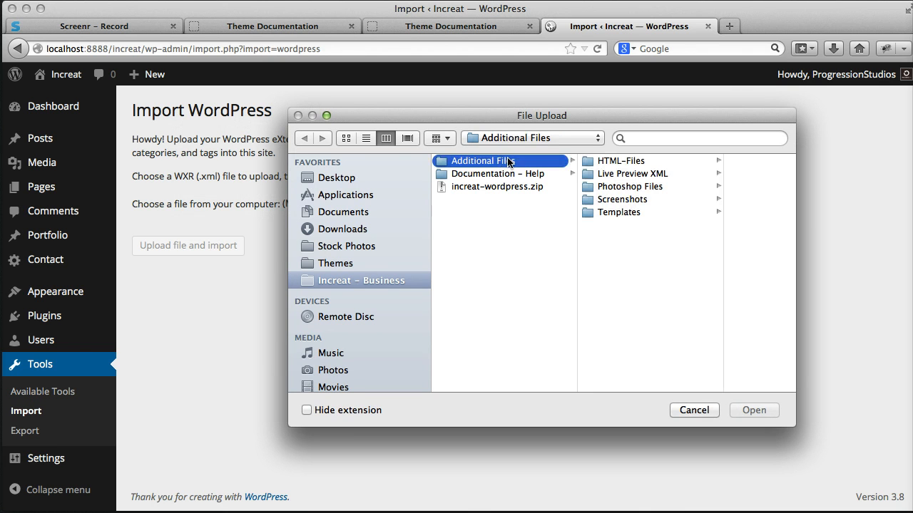
click(646, 177)
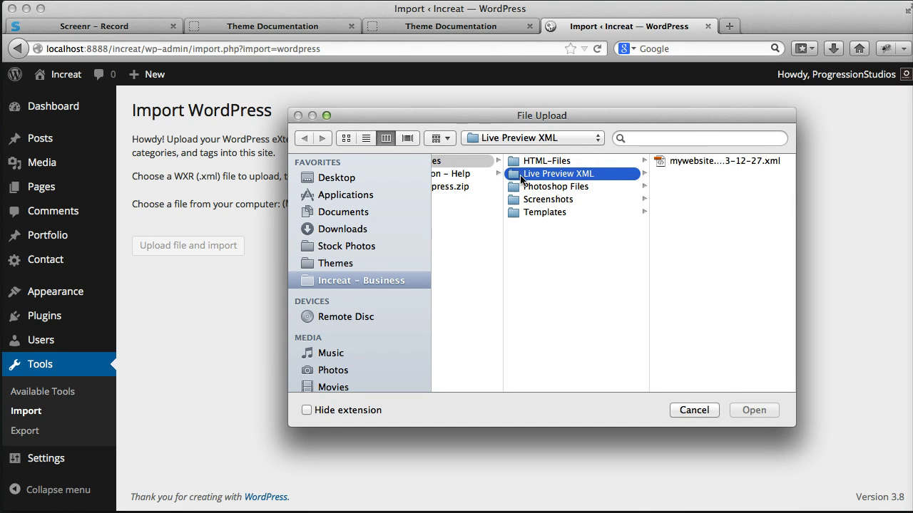
click(708, 160)
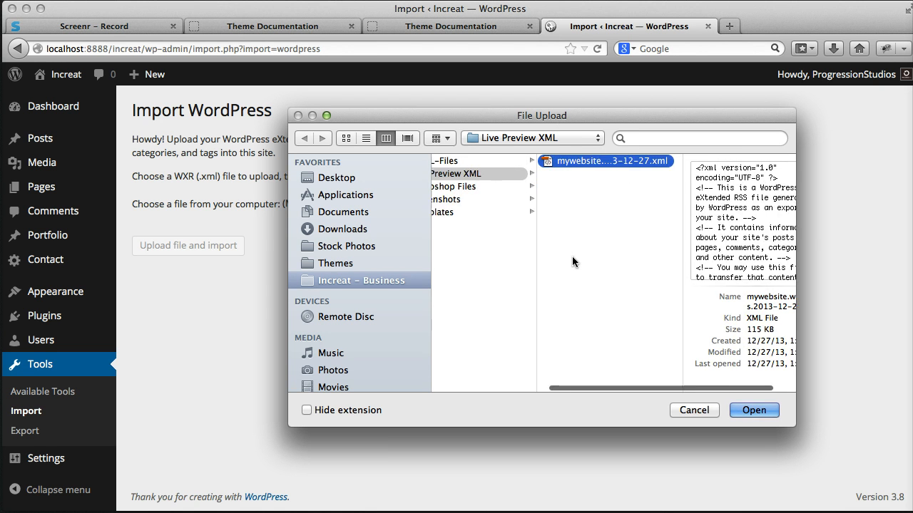
scroll(572, 258, left, 5)
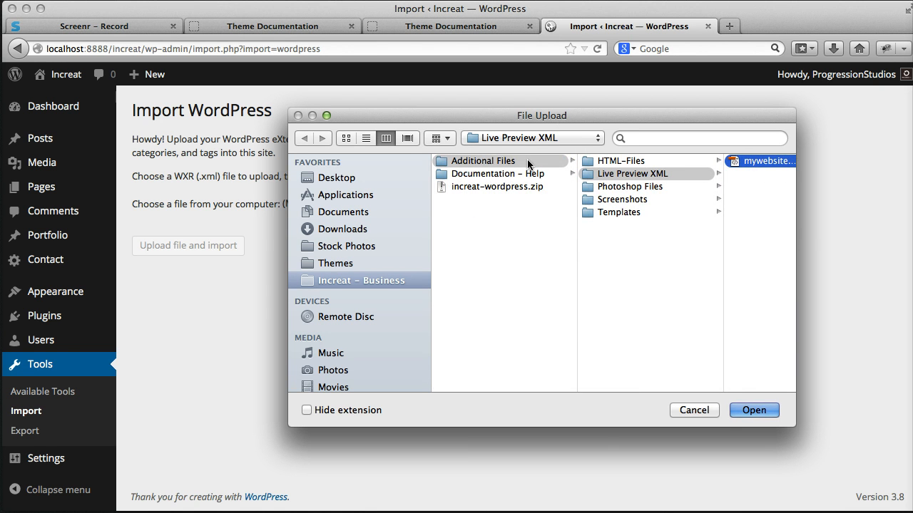
scroll(663, 186, right, 4)
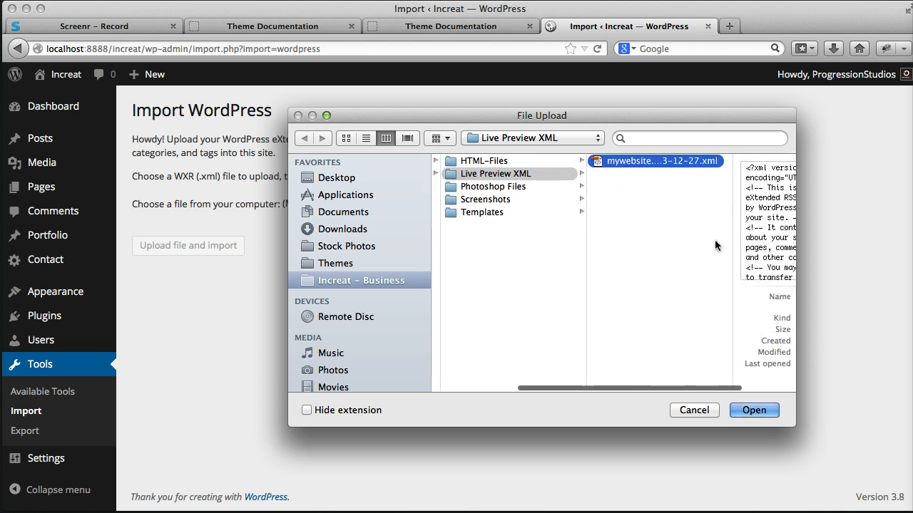
click(760, 411)
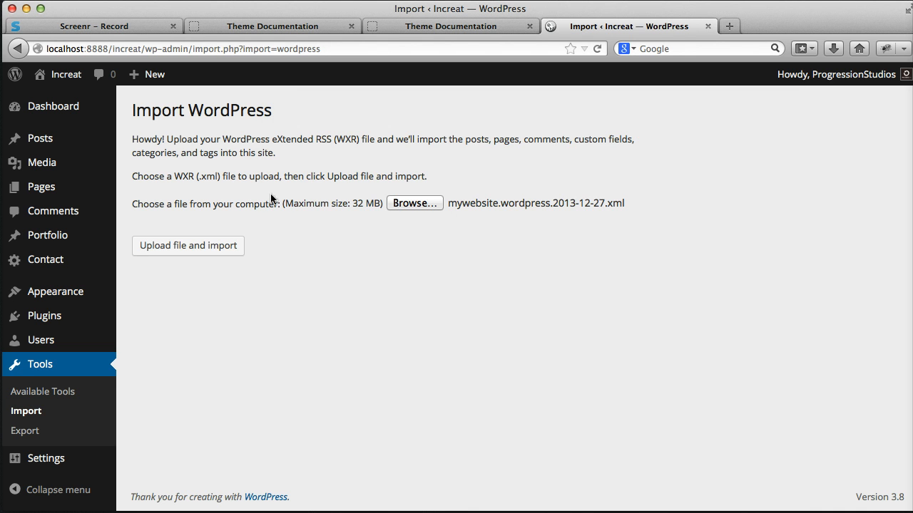
click(203, 247)
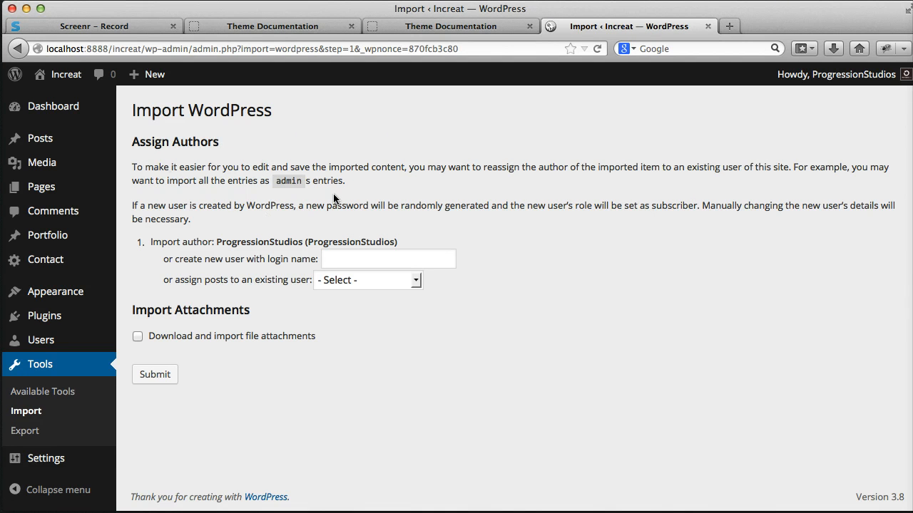
Assign the imported posts to the existing user ProgressionStudios, include file attachments and submit the import.
drag(135, 167, 253, 226)
click(253, 226)
click(371, 279)
click(372, 311)
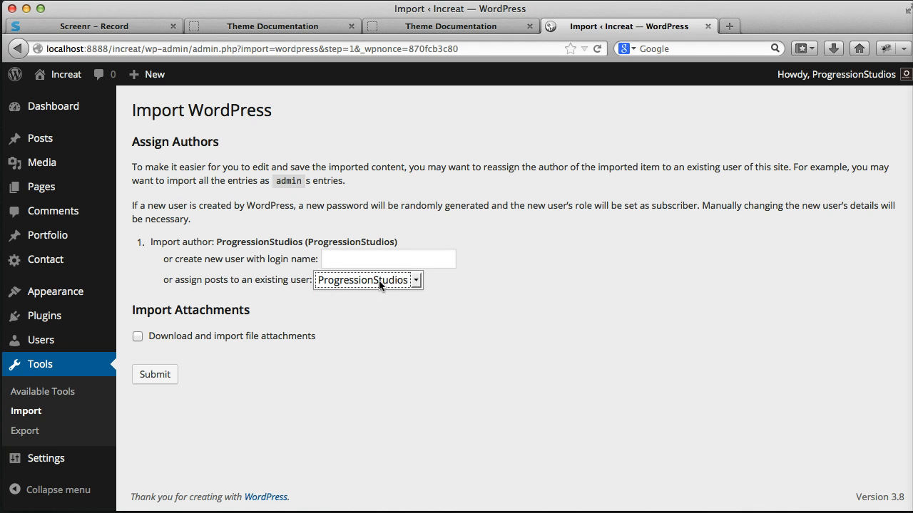
click(417, 322)
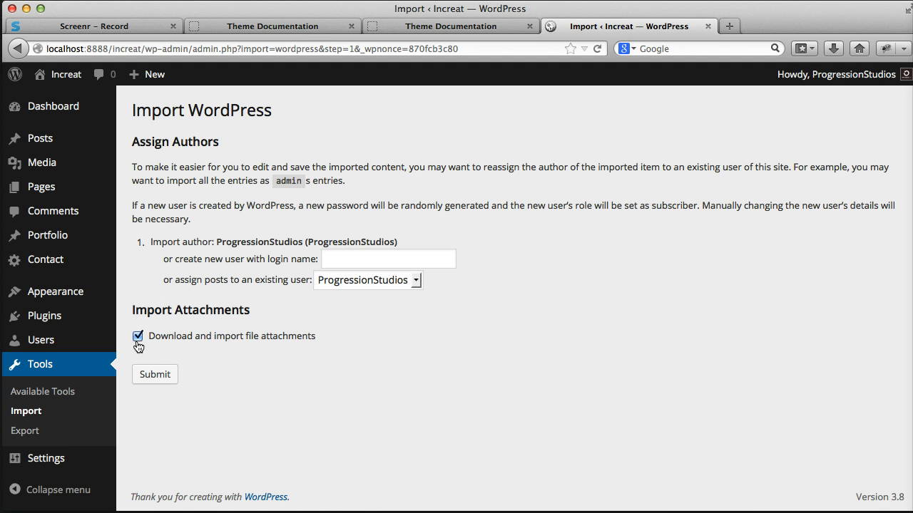
click(154, 375)
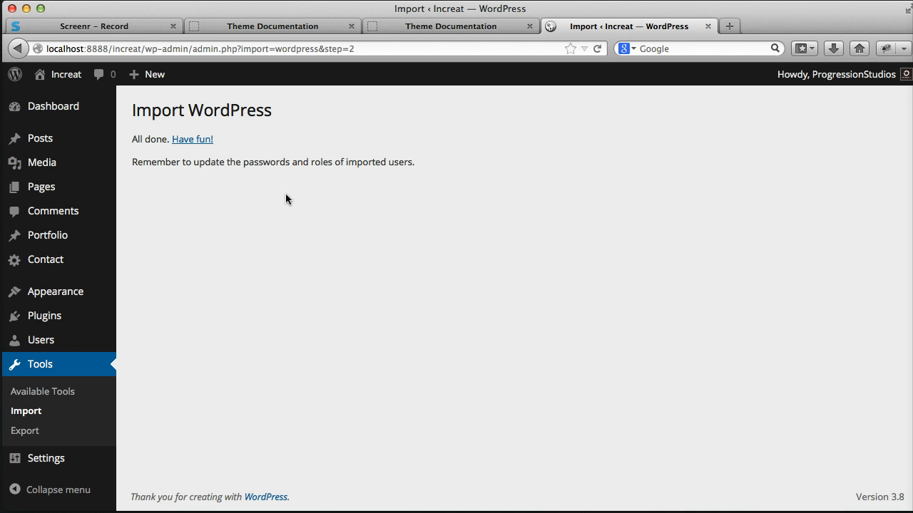
Visit the site's front page and check the blog listing for the imported demo posts.
drag(134, 139, 213, 142)
click(223, 112)
click(66, 83)
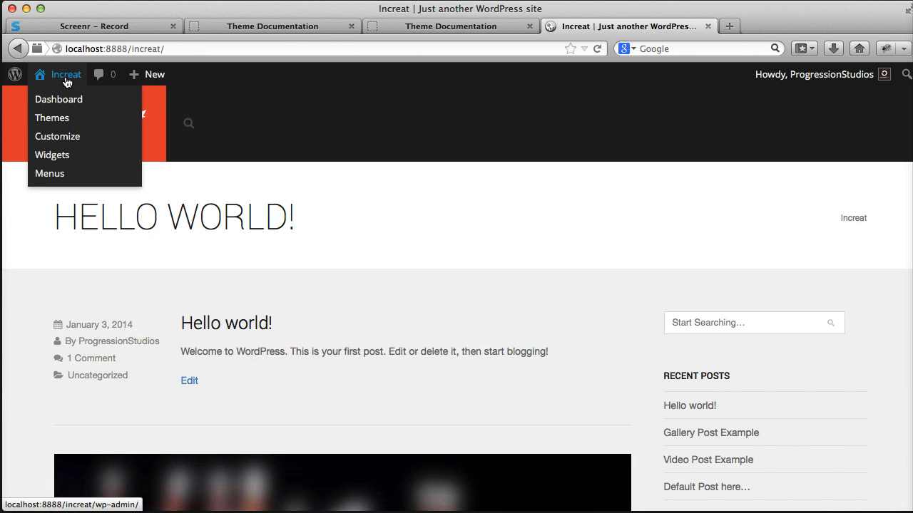
scroll(621, 253, down, 10)
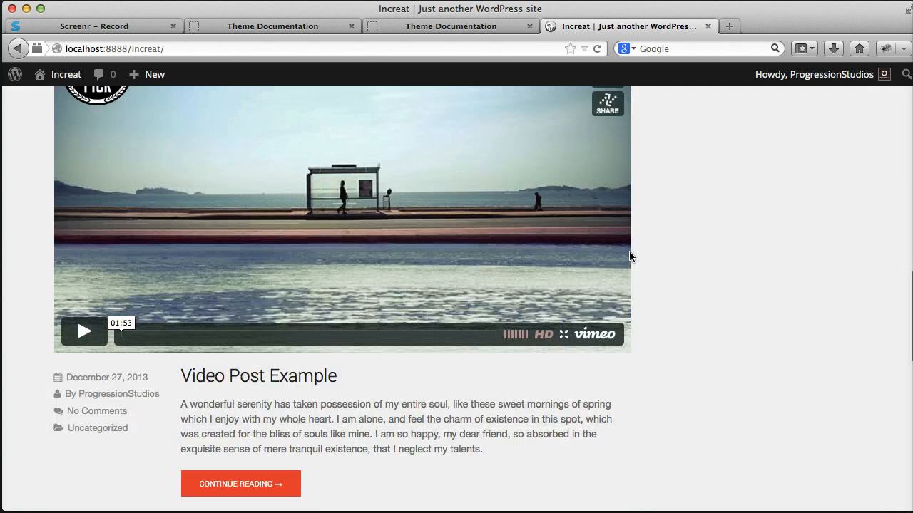
scroll(628, 252, up, 10)
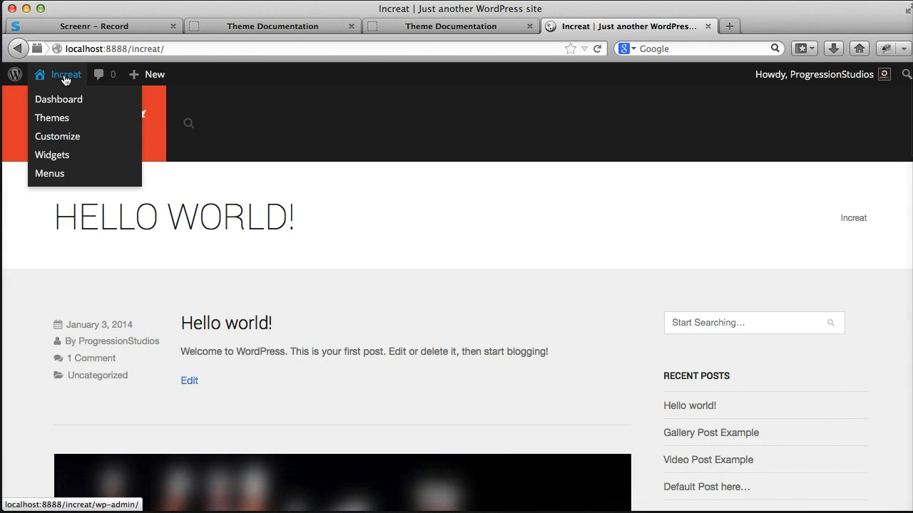
click(66, 80)
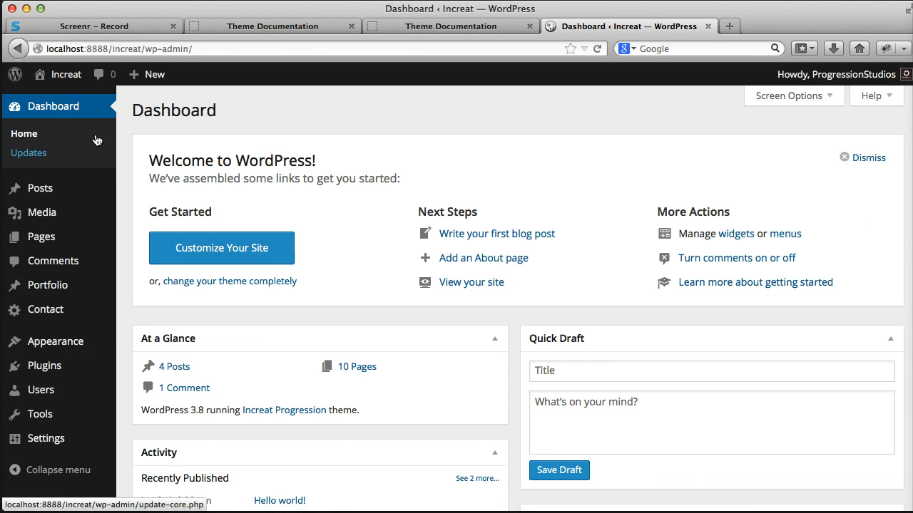
click(75, 80)
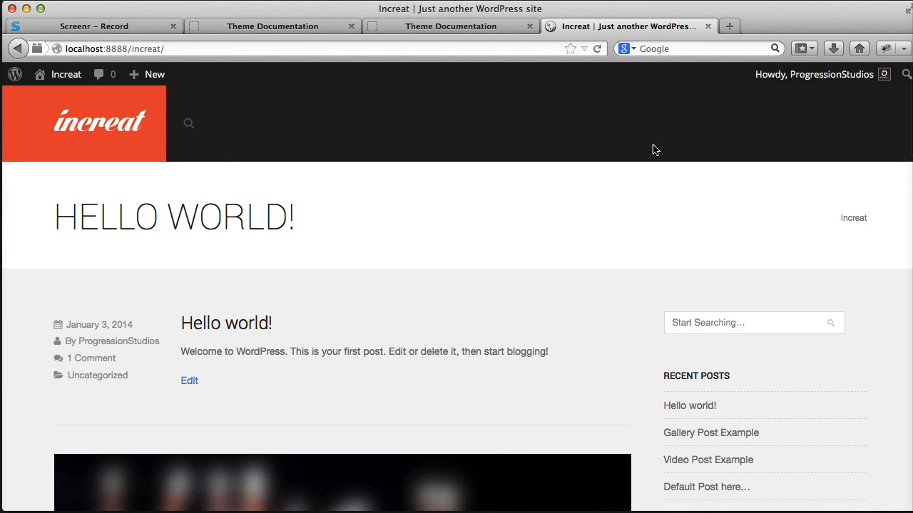
scroll(93, 356, down, 15)
scroll(94, 353, up, 15)
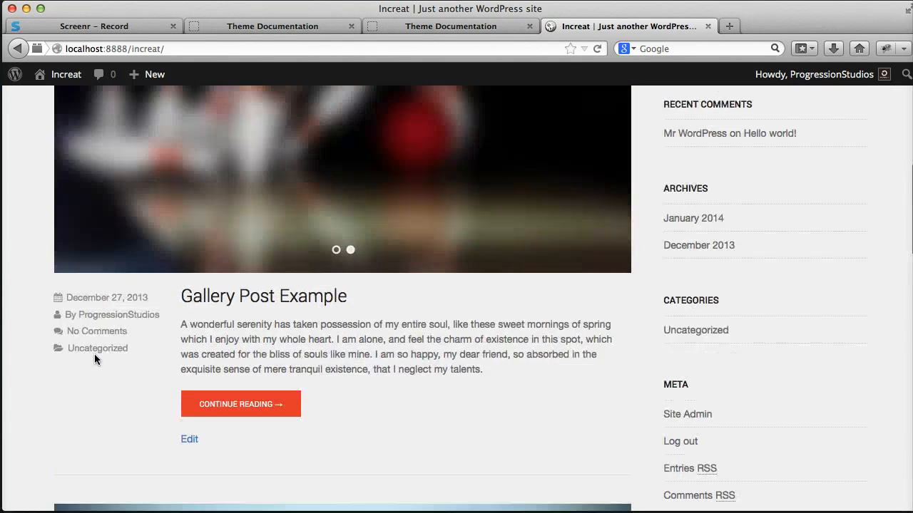
Open the menu editor from the dashboard and examine the structure of the Main Navigation menu.
click(59, 79)
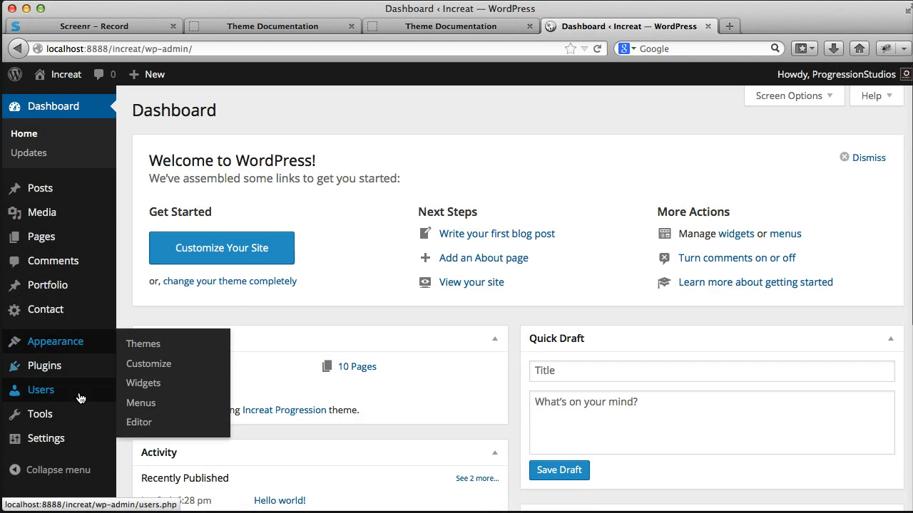
click(146, 402)
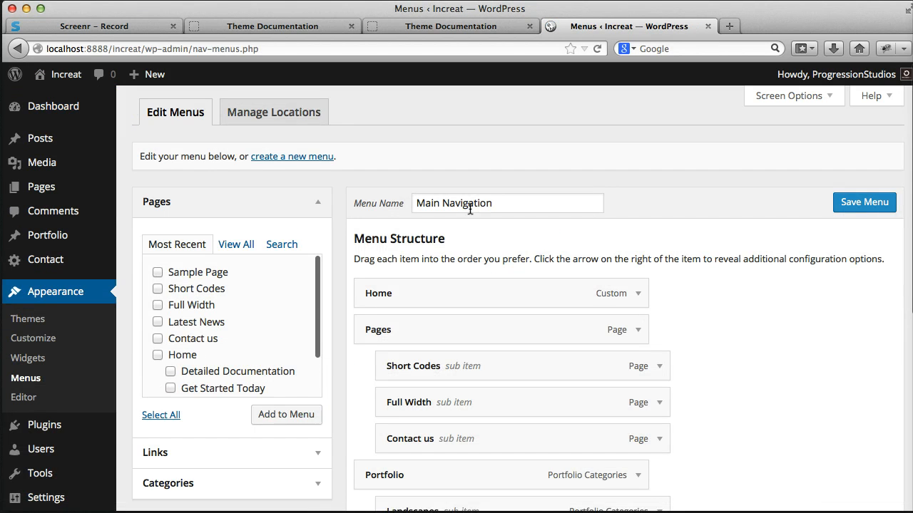
scroll(565, 309, down, 5)
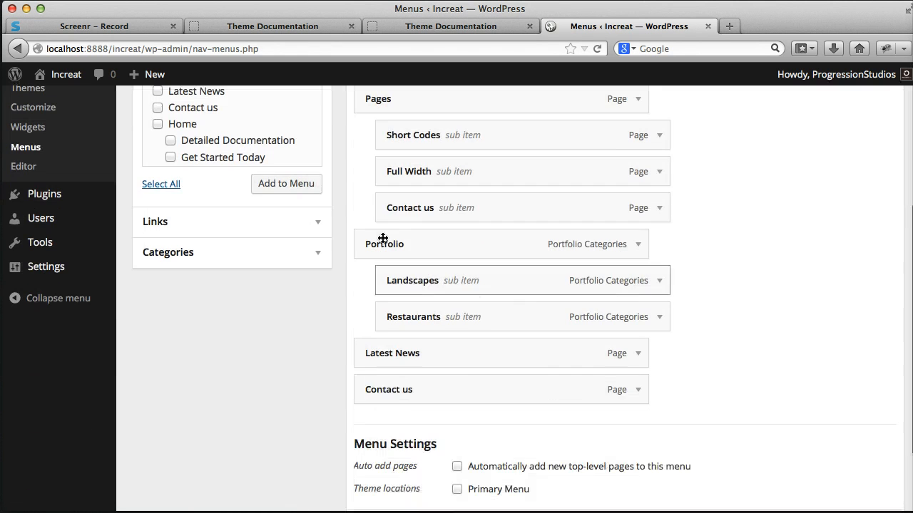
scroll(473, 387, down, 2)
scroll(522, 404, up, 7)
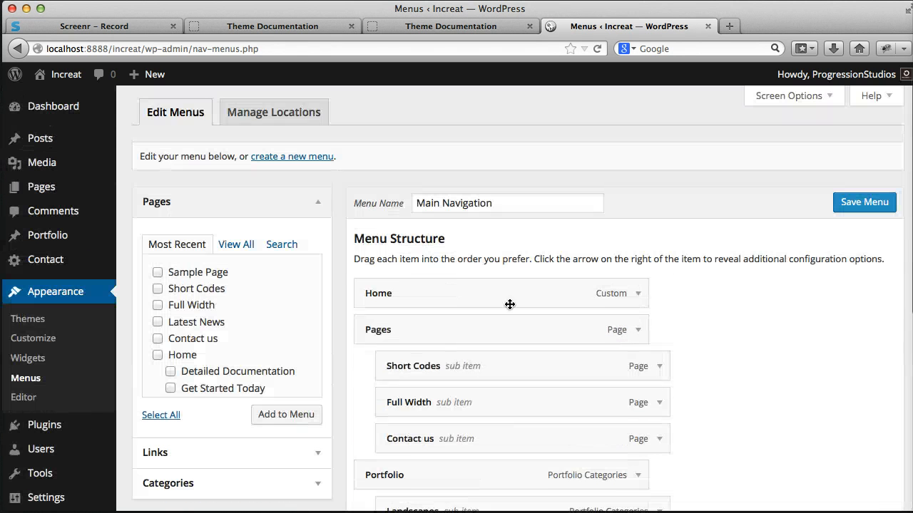
Try nesting Full Width beneath Short Codes, and open the menu locations without saving that change.
drag(471, 403, 492, 403)
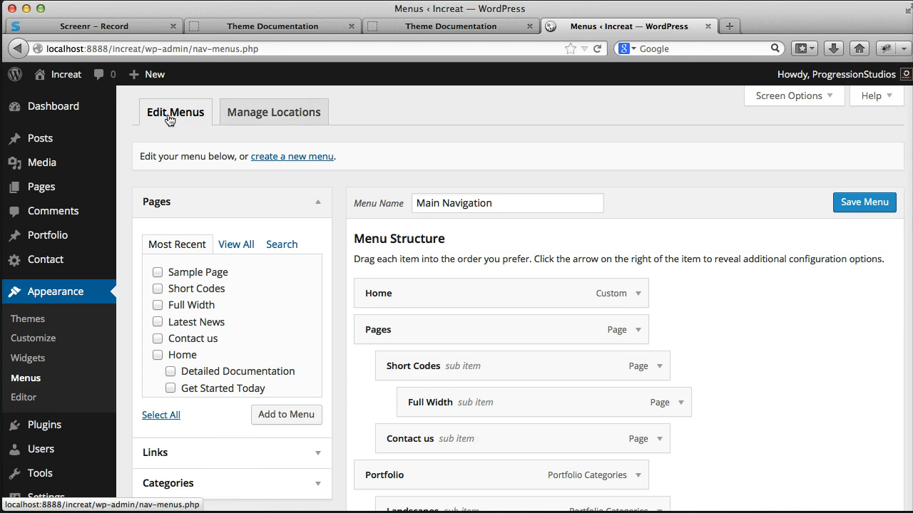
click(302, 113)
click(566, 108)
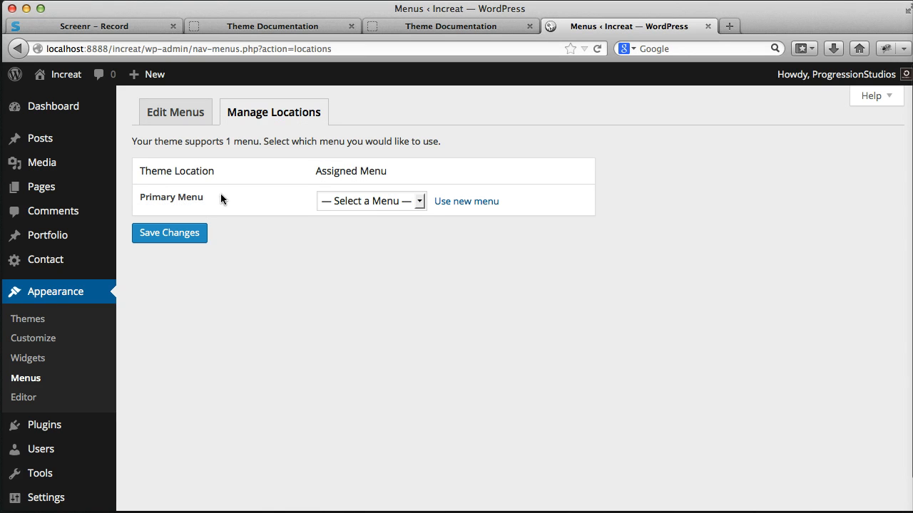
Assign the Main Navigation menu to the Primary Menu theme location and save the menu locations.
click(365, 200)
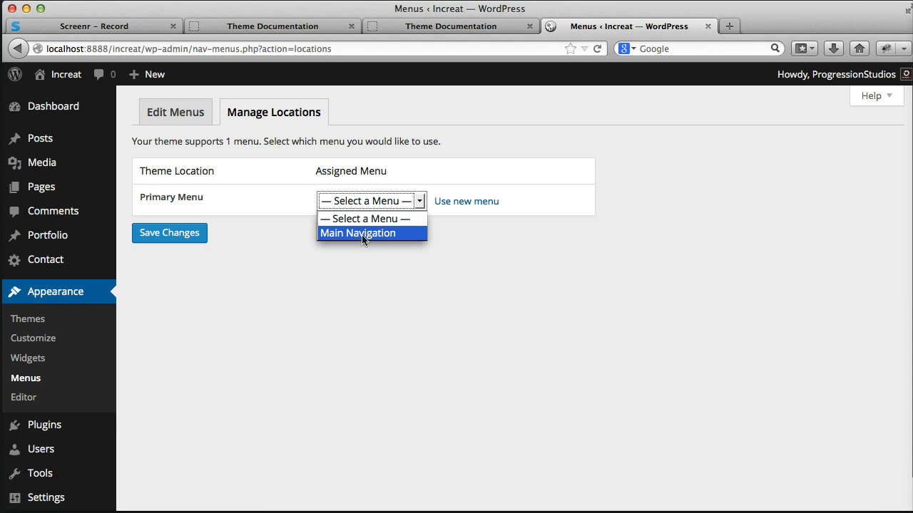
click(342, 233)
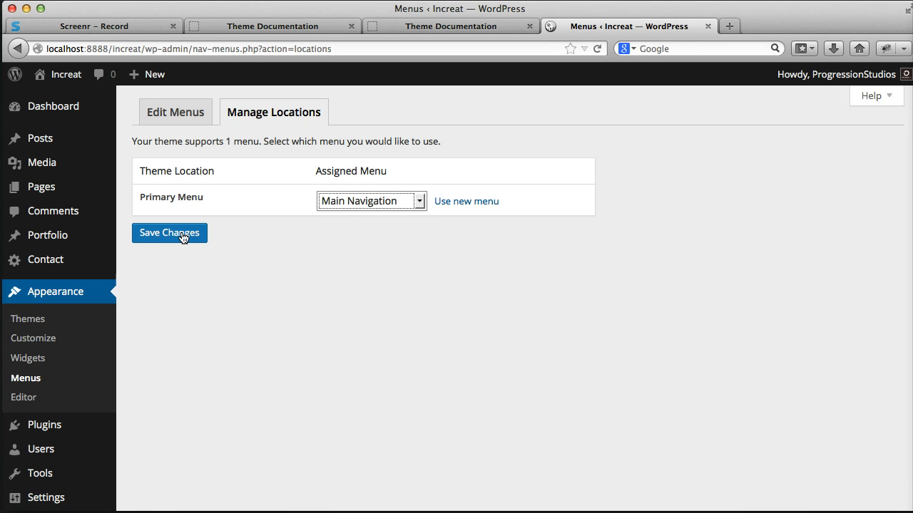
click(339, 202)
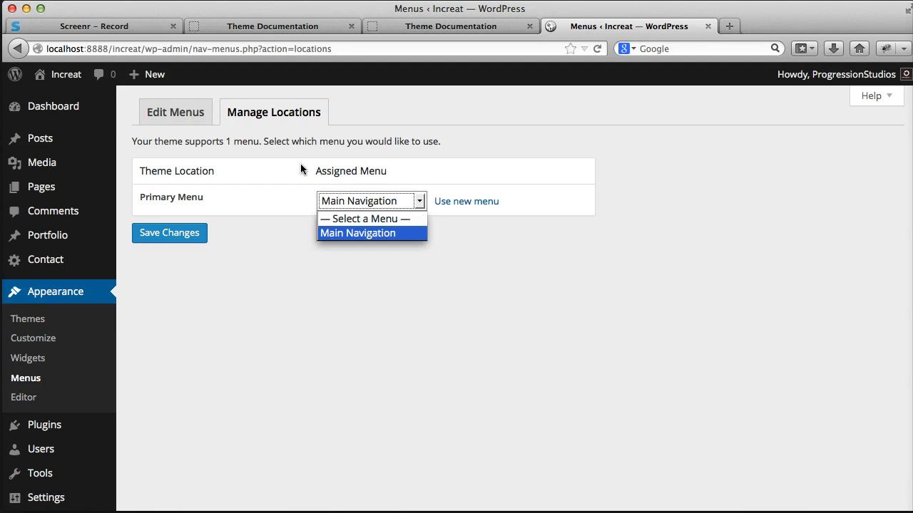
click(383, 233)
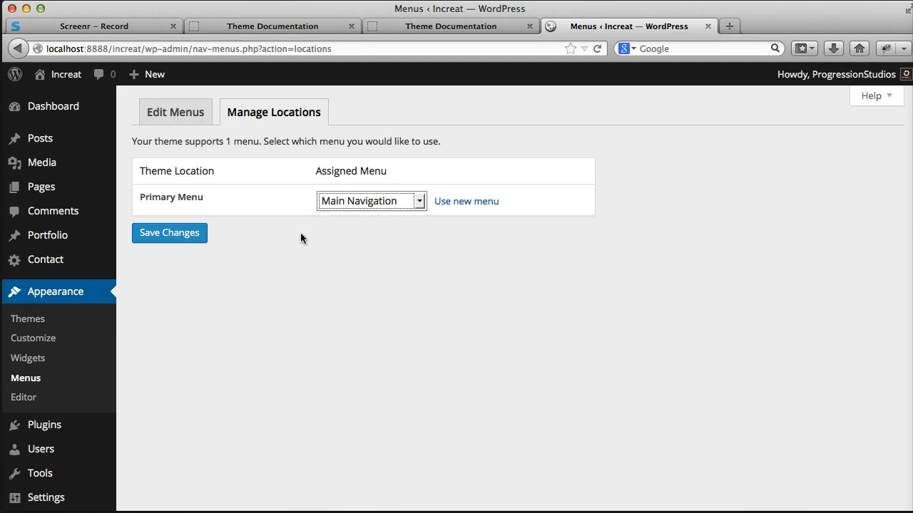
click(192, 234)
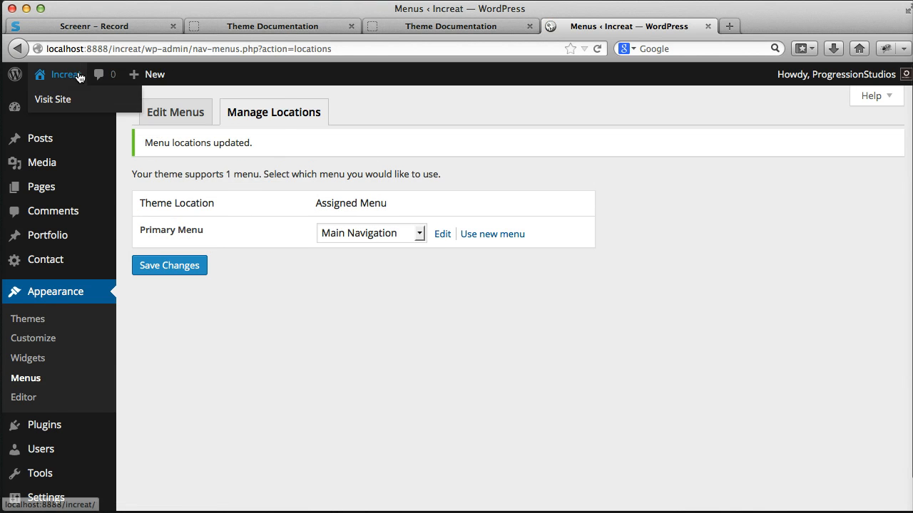
Open the Increat site in a separate browser tab and check the navigation menu in its header.
right_click(79, 74)
click(135, 81)
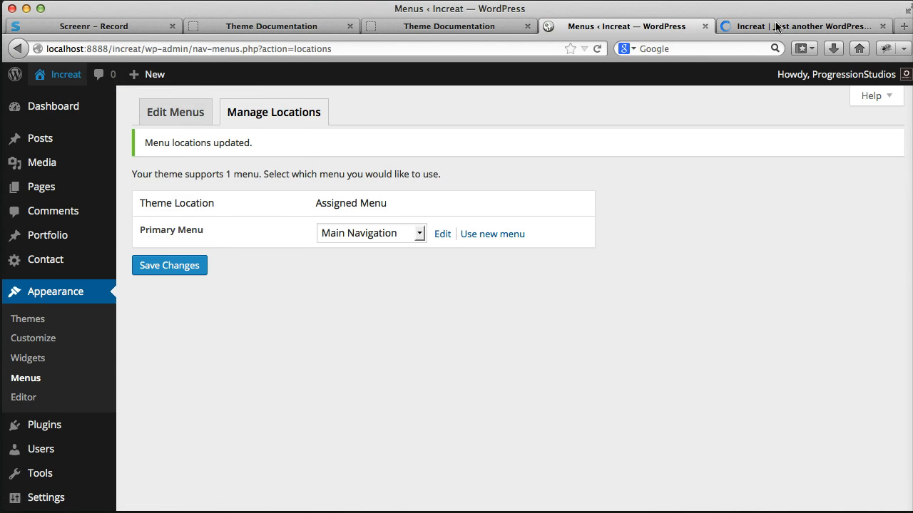
click(777, 25)
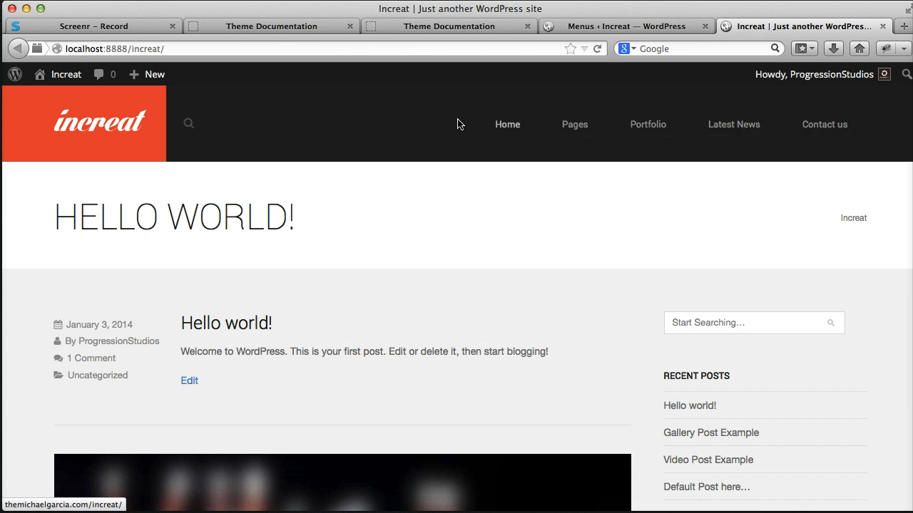
In the dashboard's reading settings, make the front page display a static page and choose Home as that page.
click(625, 27)
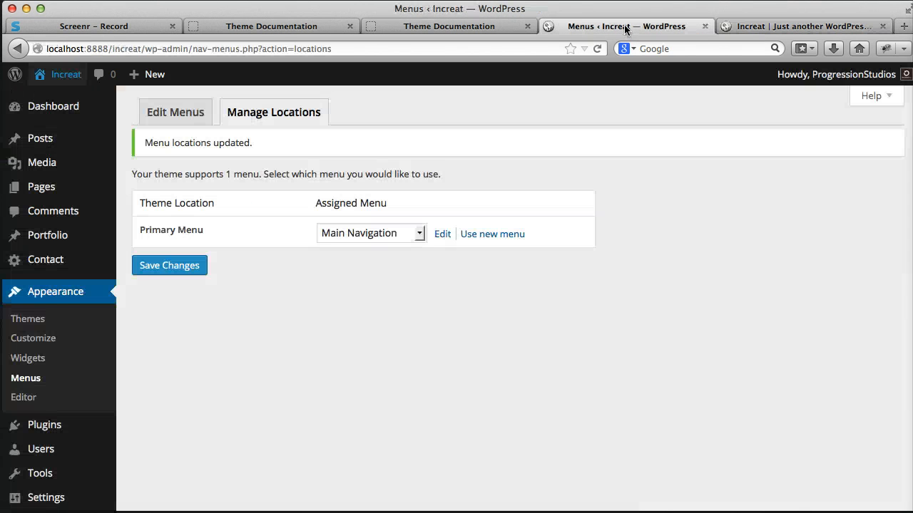
scroll(161, 354, down, 1)
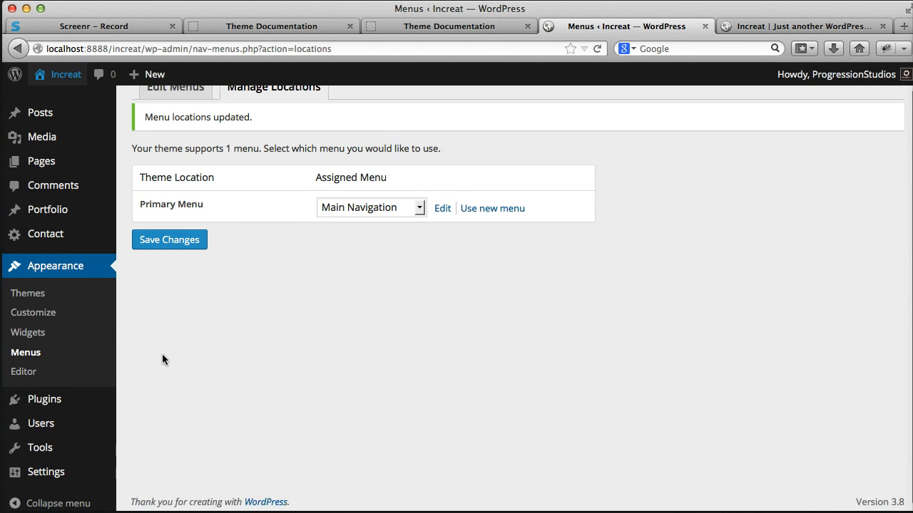
mouse_move(29, 467)
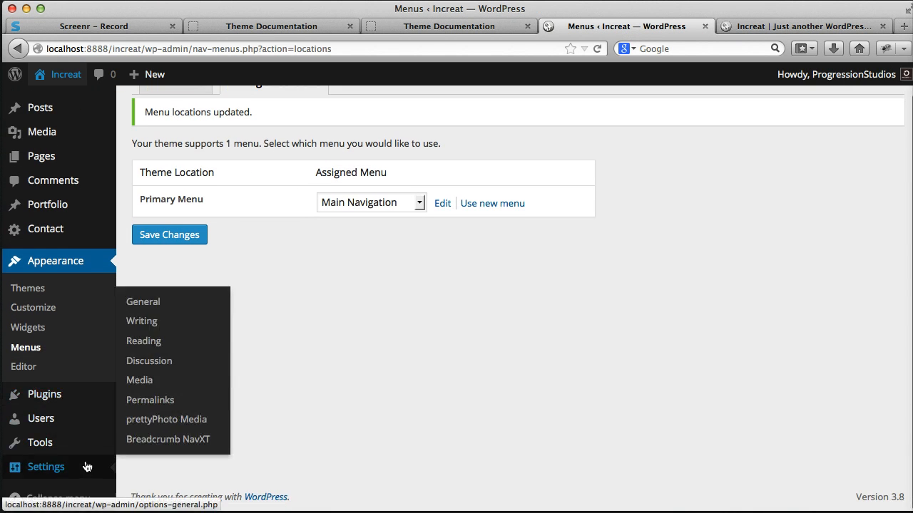
click(162, 345)
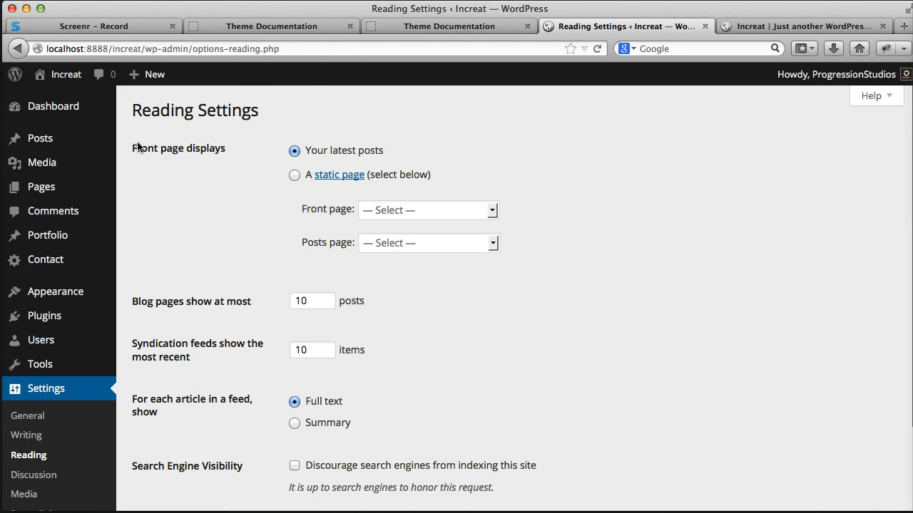
click(297, 174)
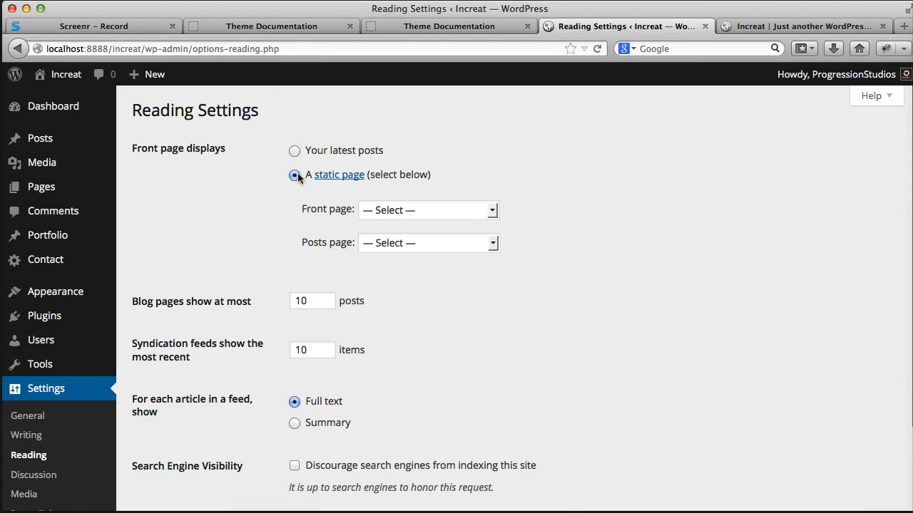
click(400, 212)
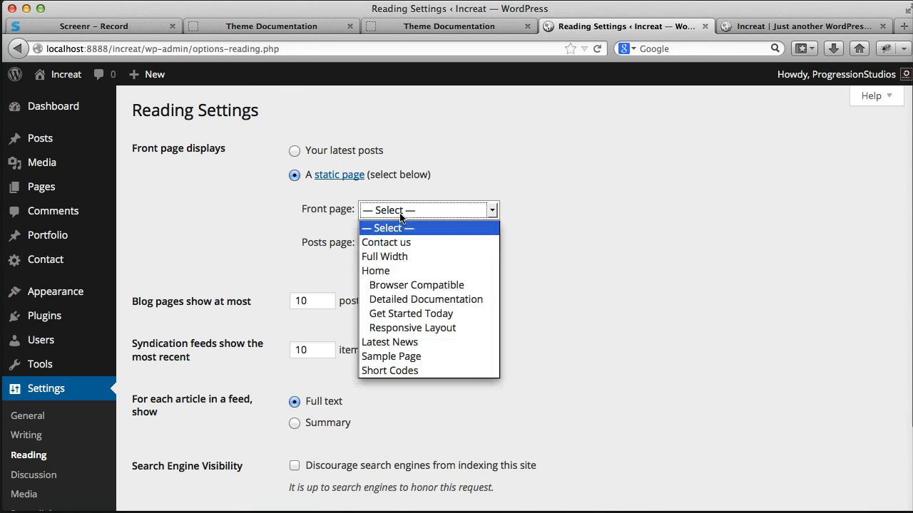
click(411, 269)
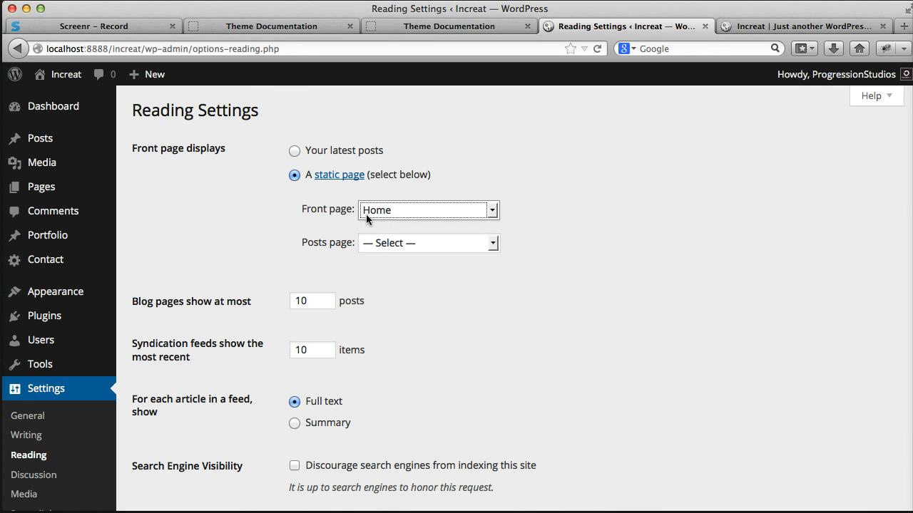
Choose Latest News as the posts page and save the reading settings.
click(389, 243)
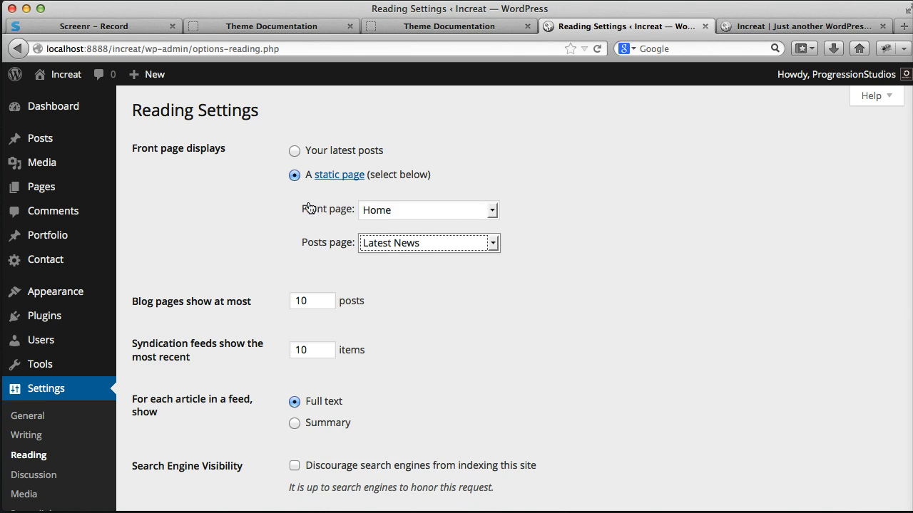
scroll(306, 256, down, 3)
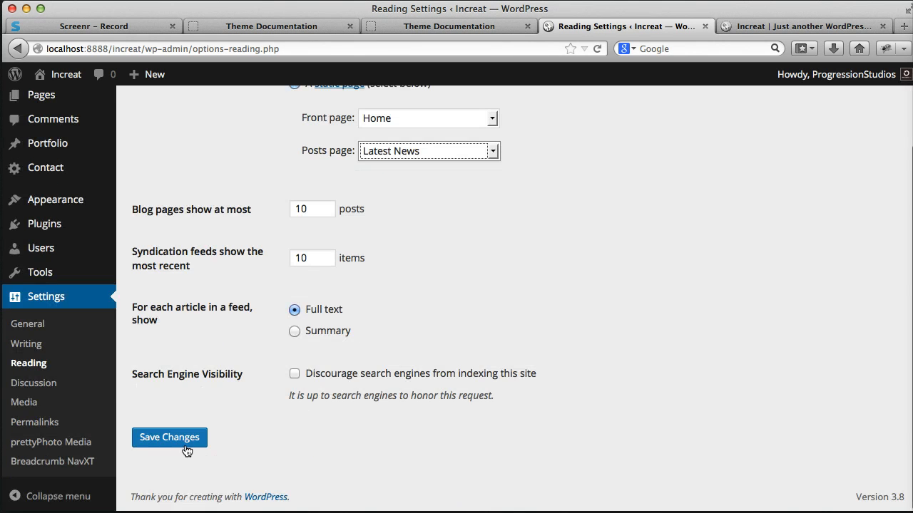
click(186, 447)
Reload the site's front page and browse through the slides of its homepage slider.
click(762, 27)
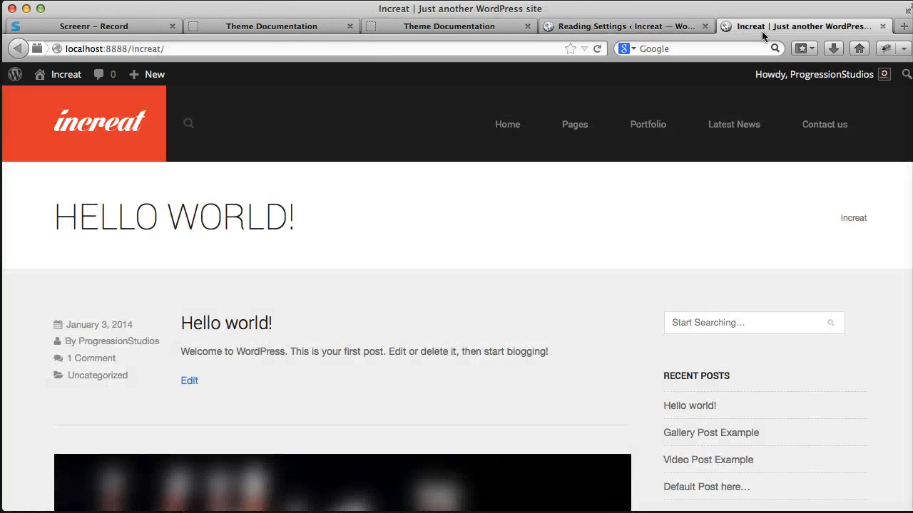
click(597, 48)
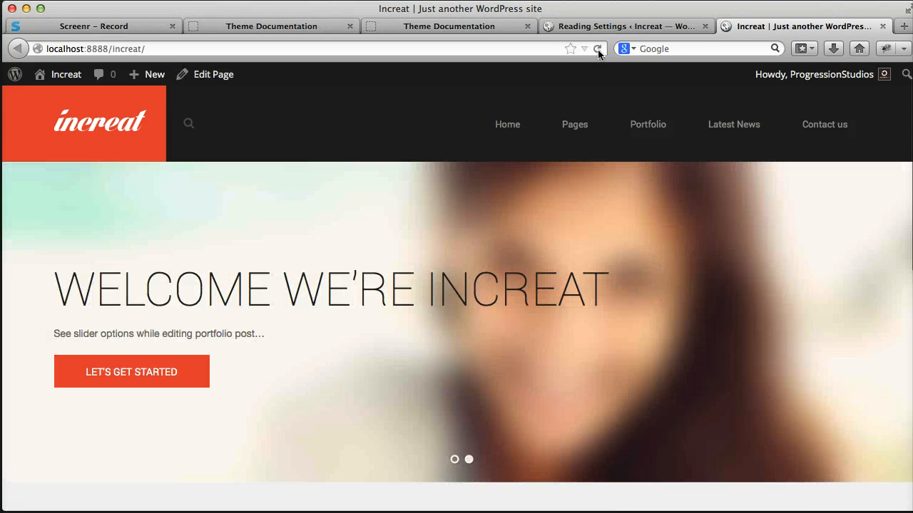
click(890, 321)
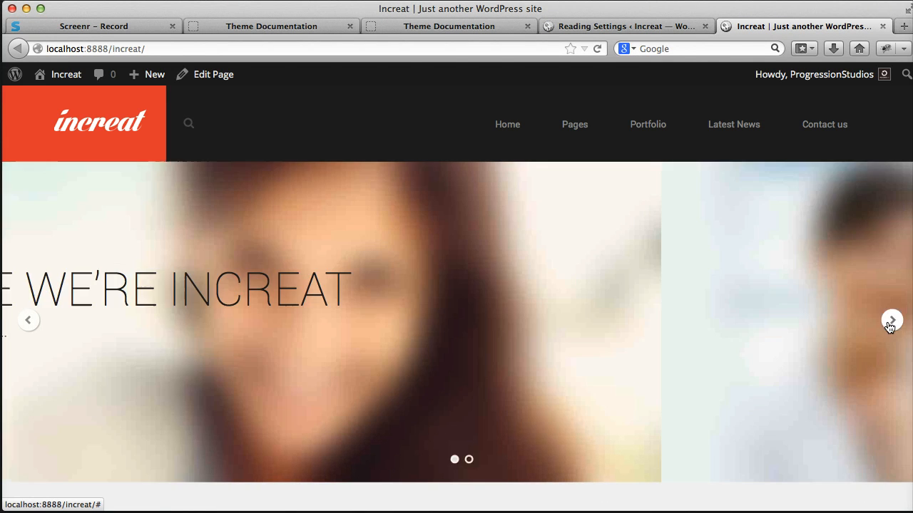
click(891, 321)
click(890, 322)
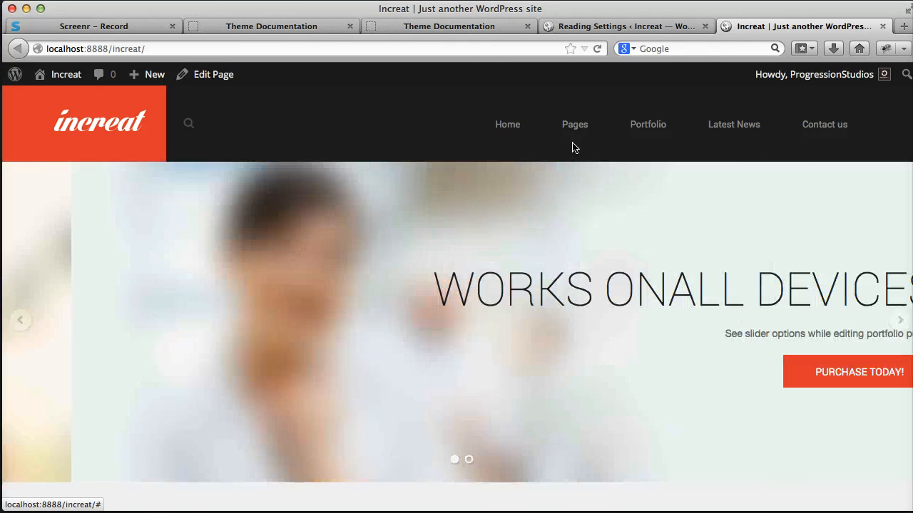
Visit the Latest News, Portfolio and Contact us pages from the site navigation to check their demo content.
click(752, 132)
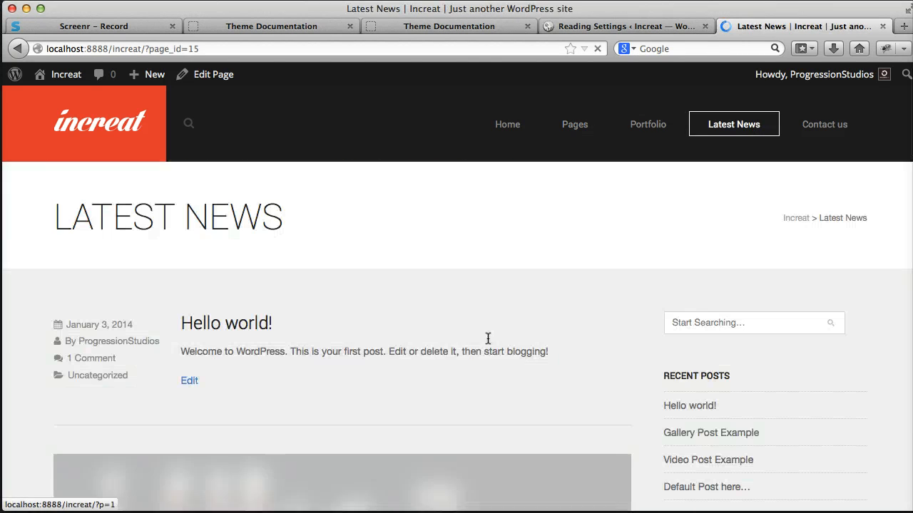
click(644, 125)
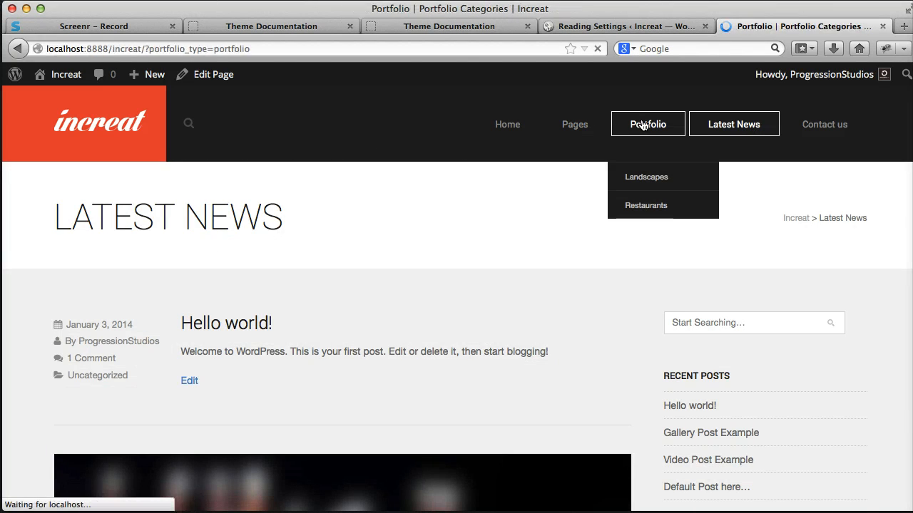
scroll(420, 236, down, 4)
scroll(553, 230, down, 3)
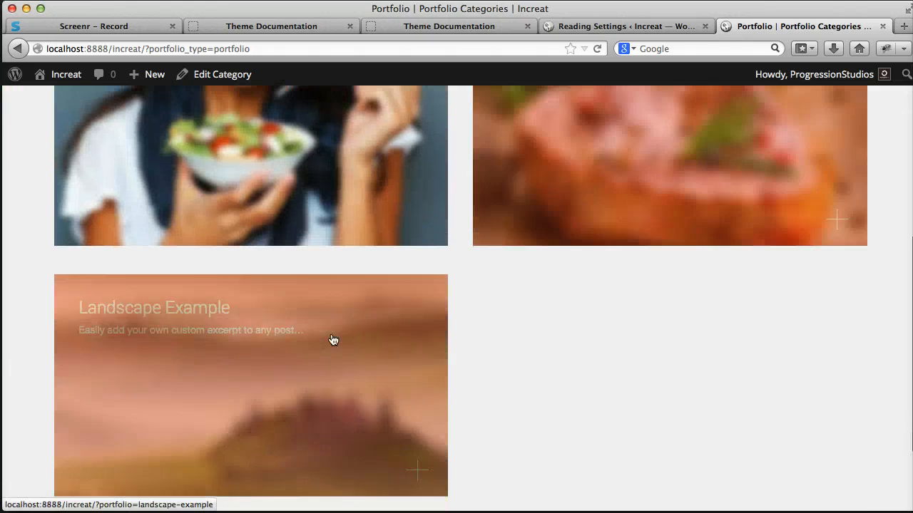
scroll(332, 340, up, 6)
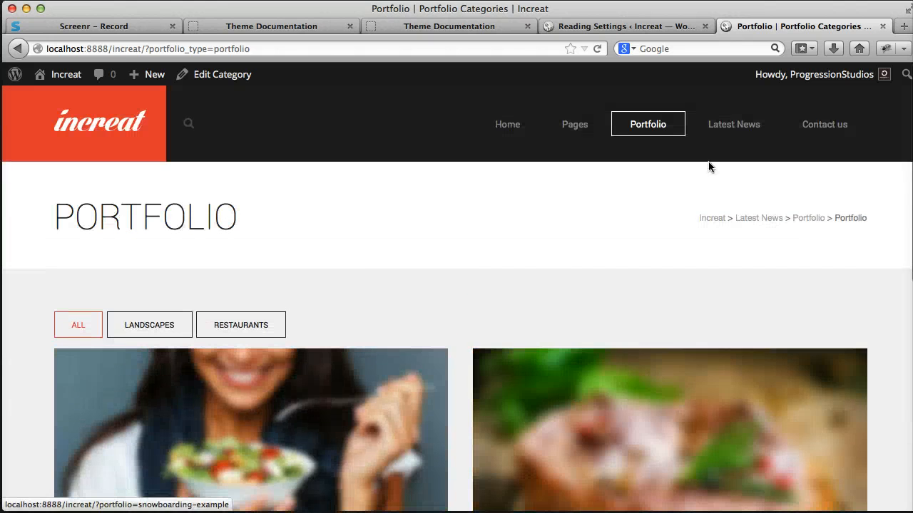
click(826, 125)
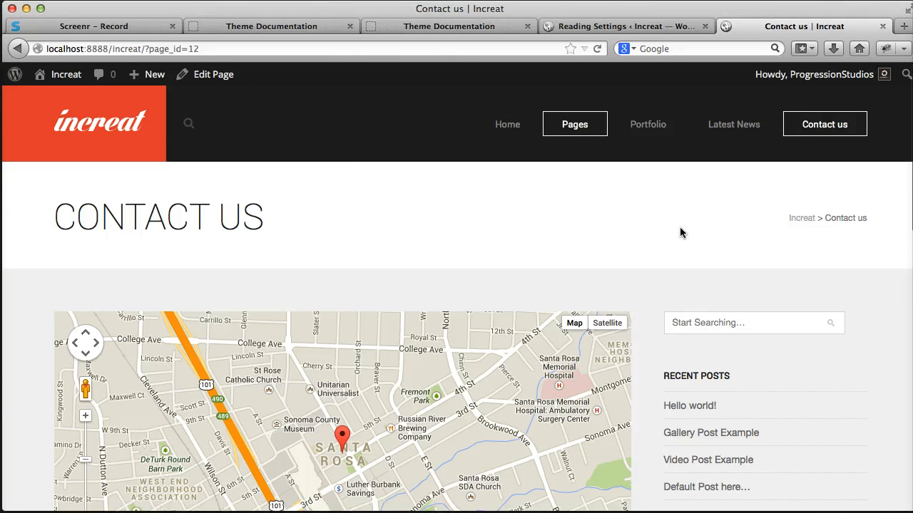
From the homepage, open the Short Codes page under Pages, look through its examples and return to the homepage.
click(122, 136)
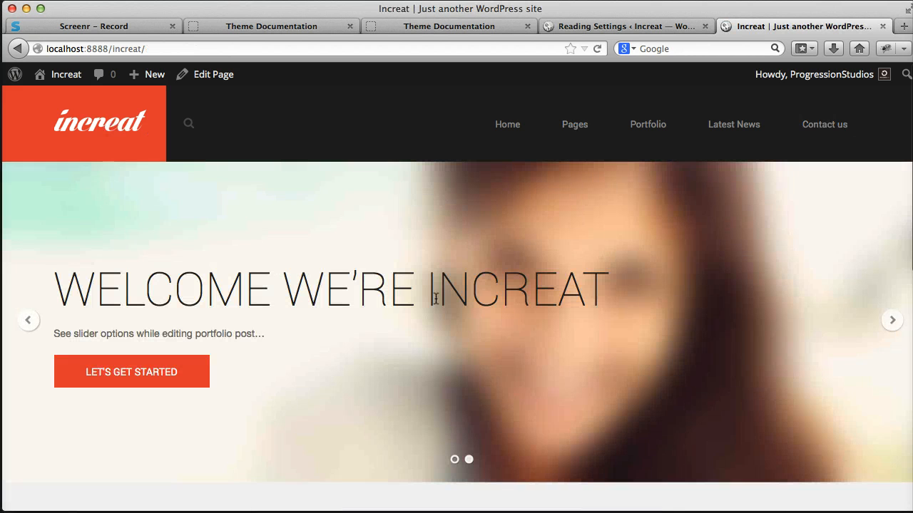
mouse_move(588, 132)
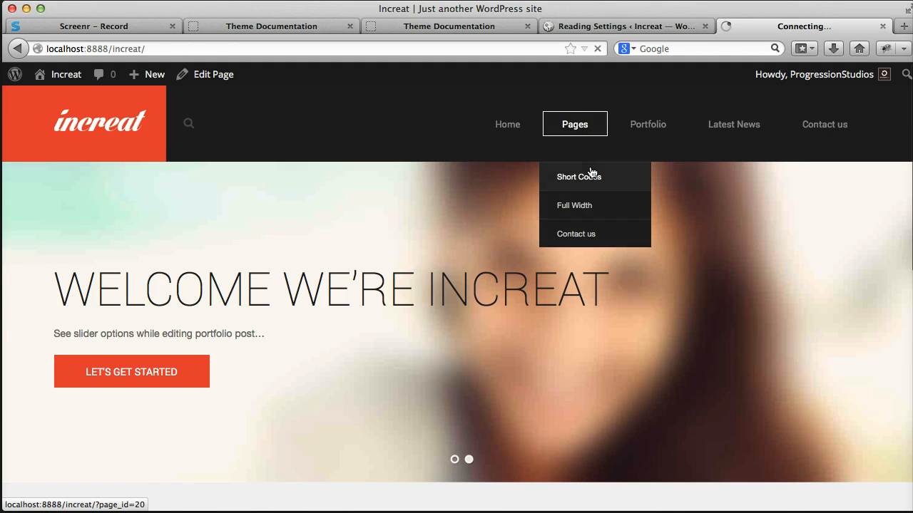
scroll(402, 272, down, 6)
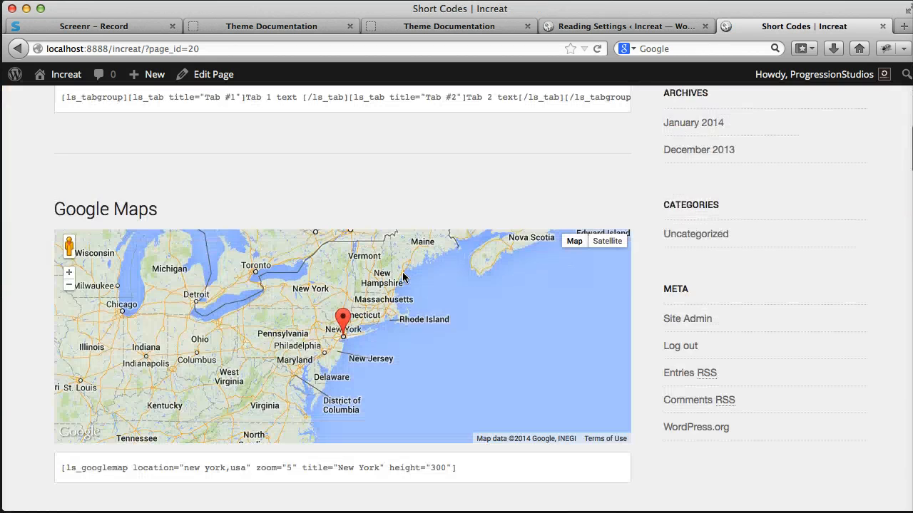
scroll(402, 272, up, 10)
click(72, 112)
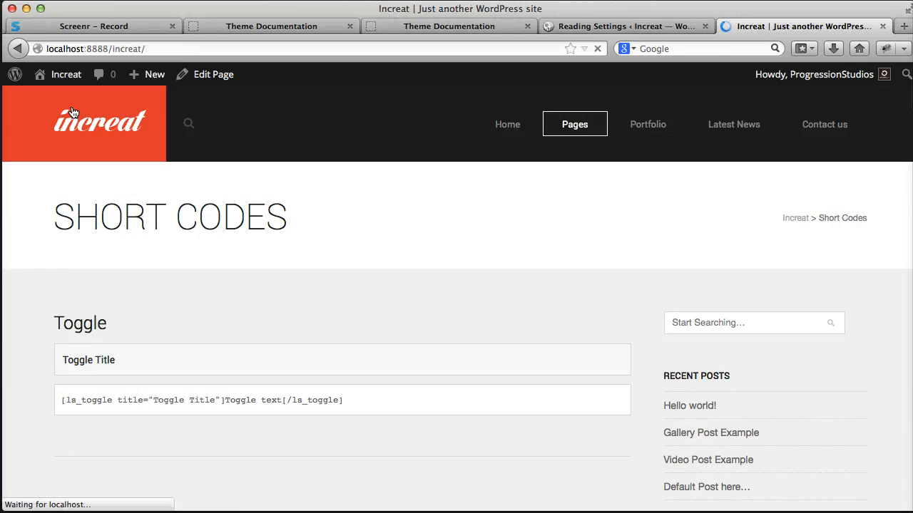